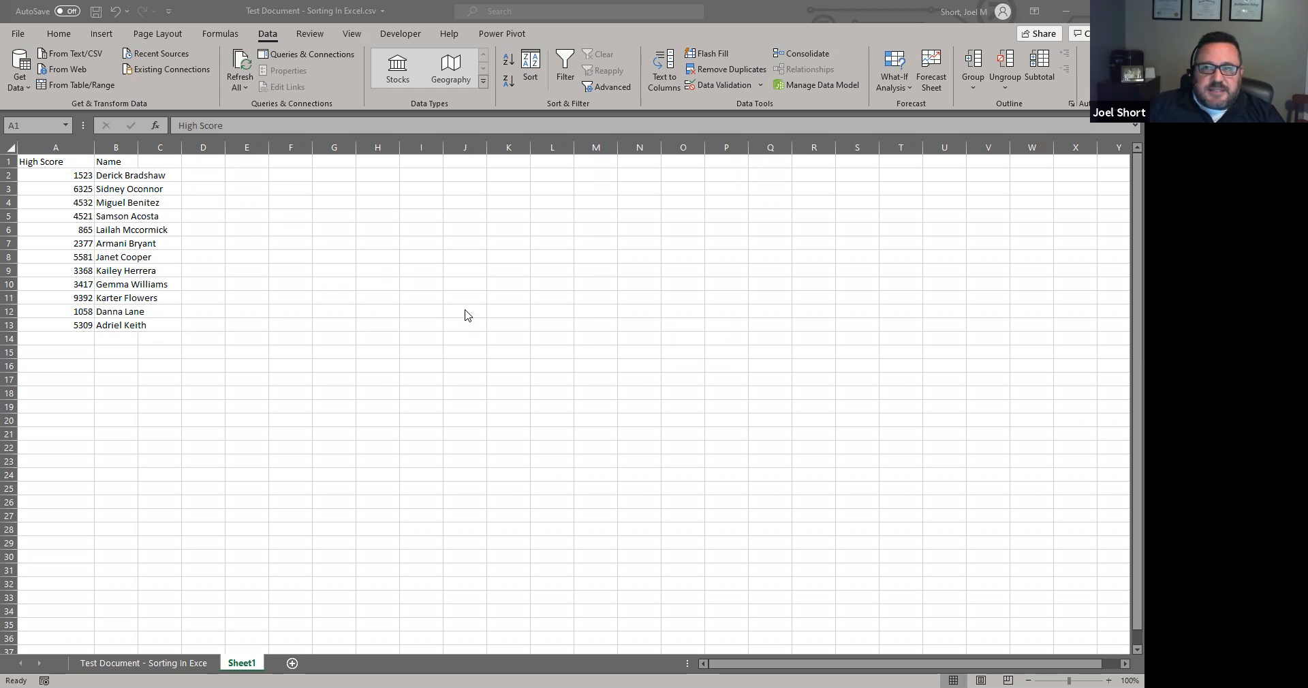
# Step: Split the Name column B into separate columns with Text to Columns, using Delimited data and Space as an added delimiter
pyautogui.click(125, 147)
pyautogui.click(664, 75)
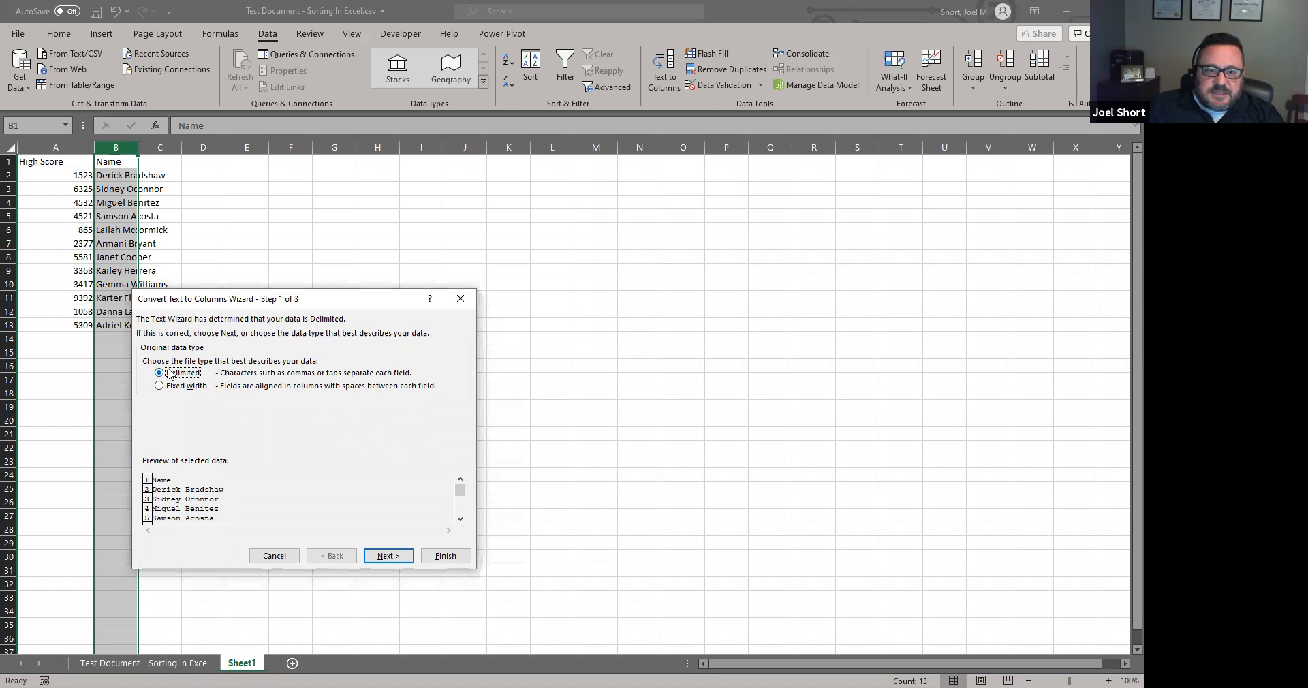
pyautogui.click(390, 559)
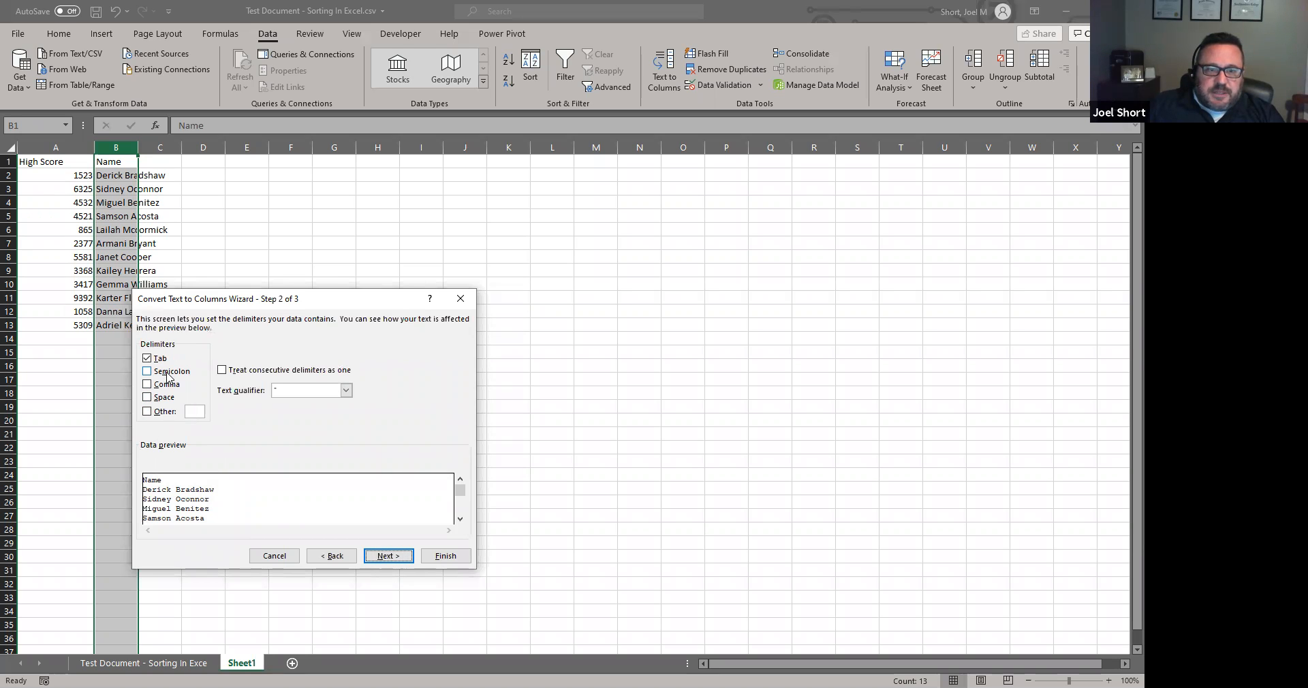
pyautogui.click(147, 399)
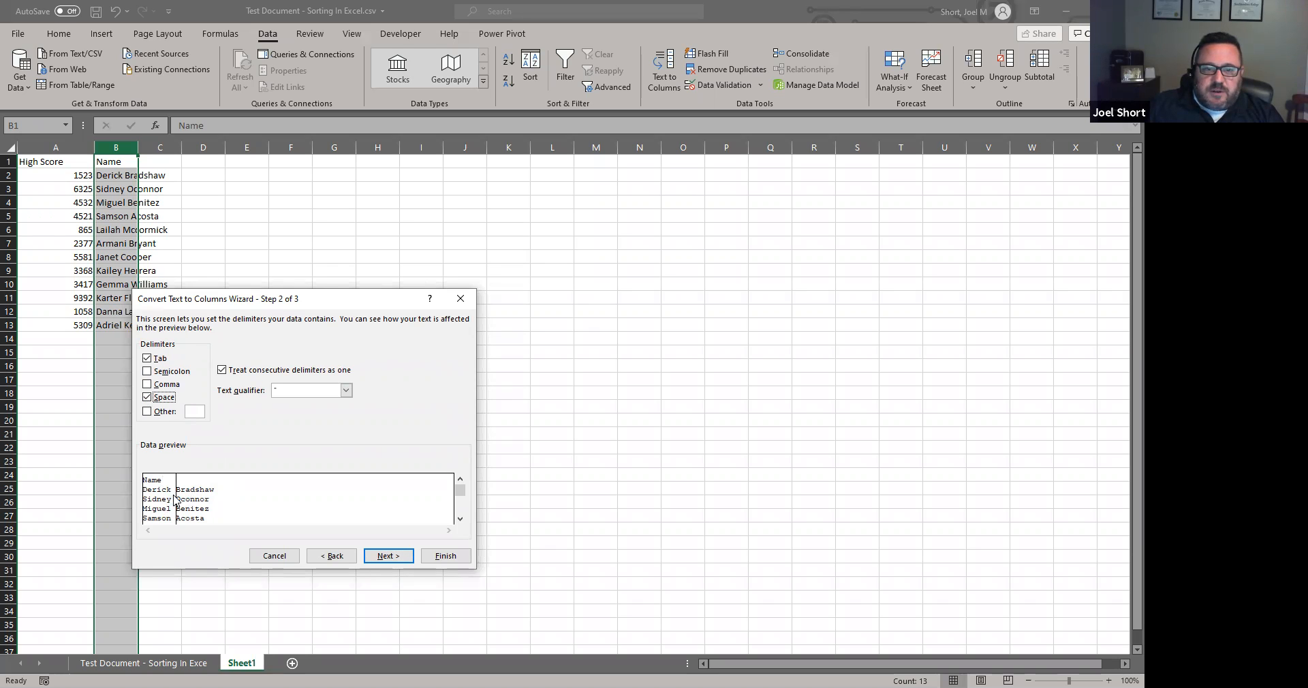
pyautogui.click(389, 557)
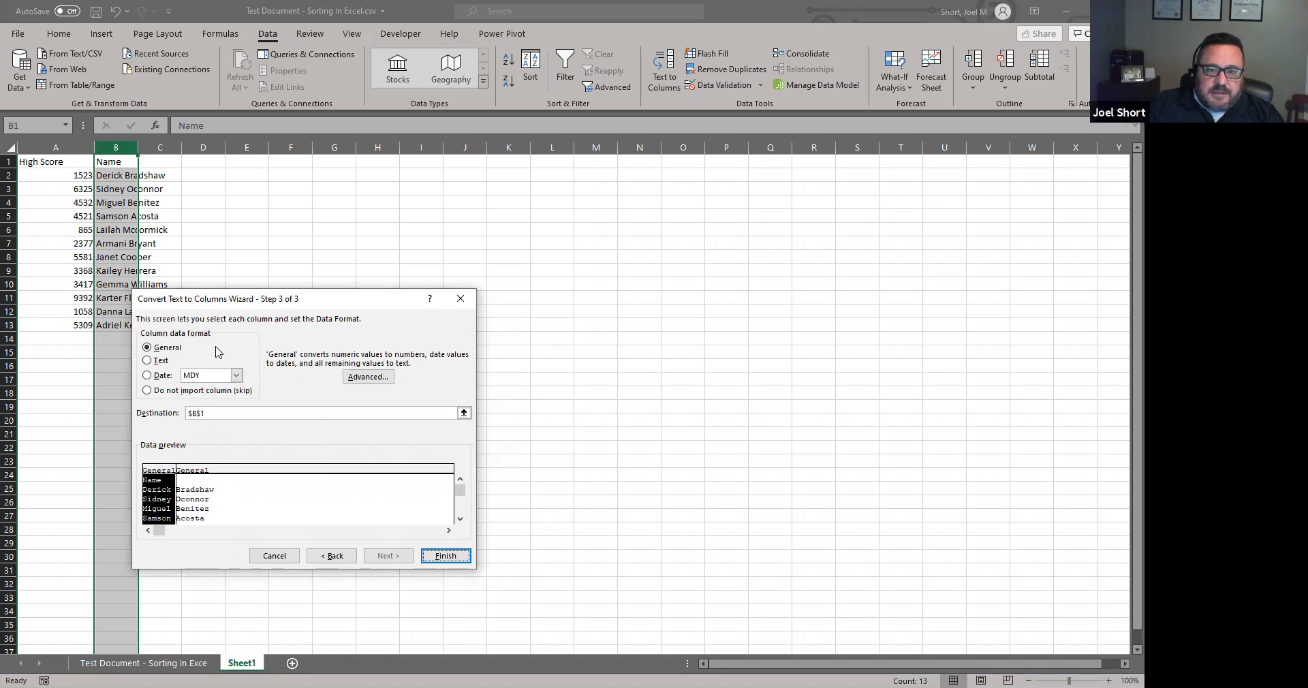
pyautogui.click(445, 557)
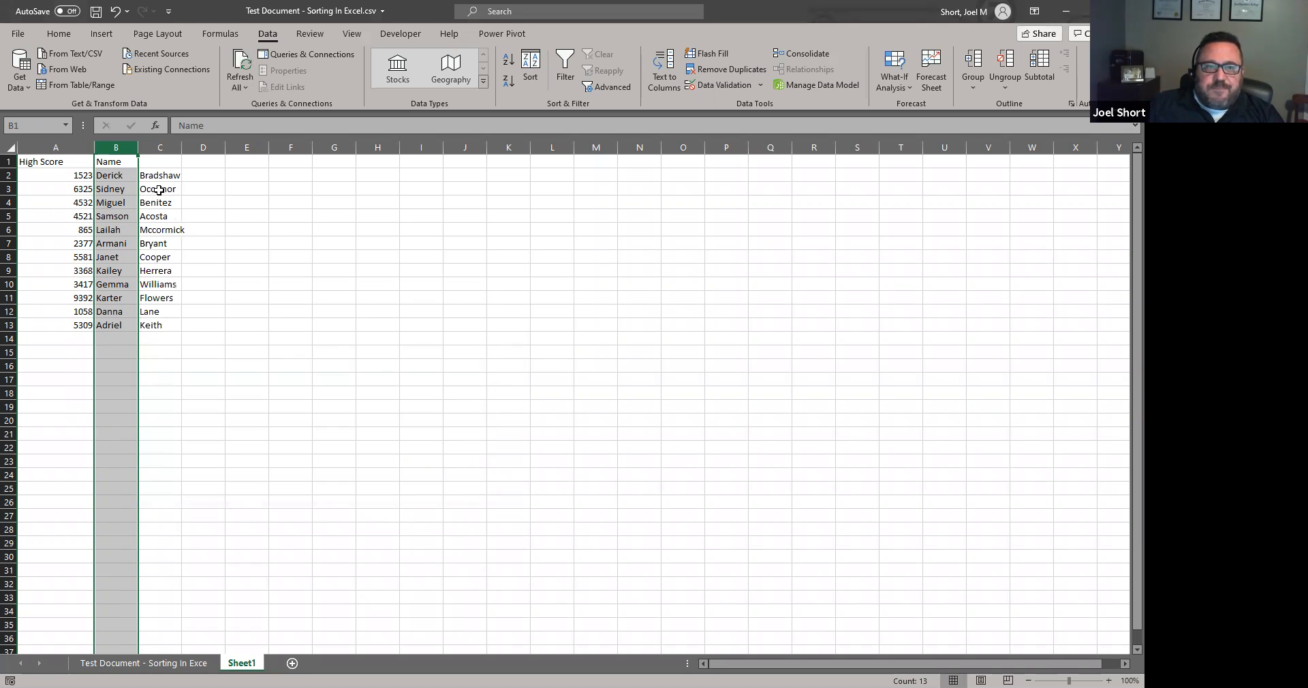
# Step: Change the header in cell B1 to First Name
pyautogui.click(120, 165)
pyautogui.doubleClick(109, 164)
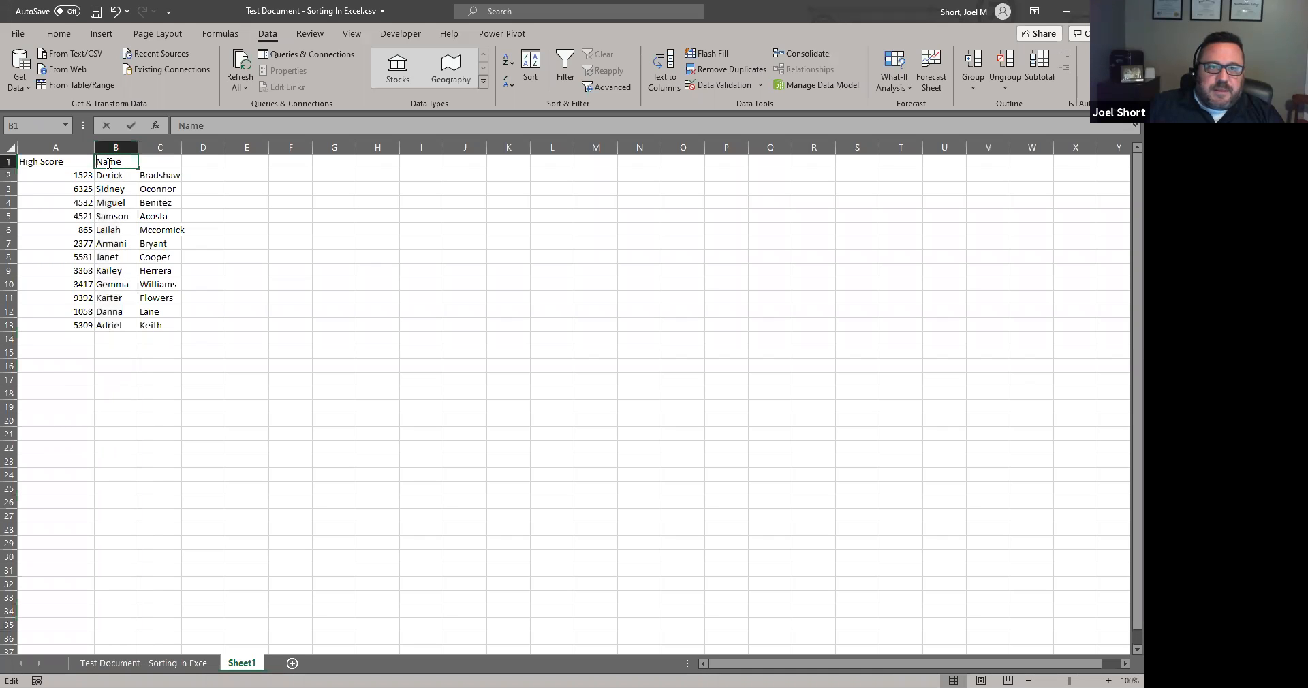
pyautogui.write('First Name')
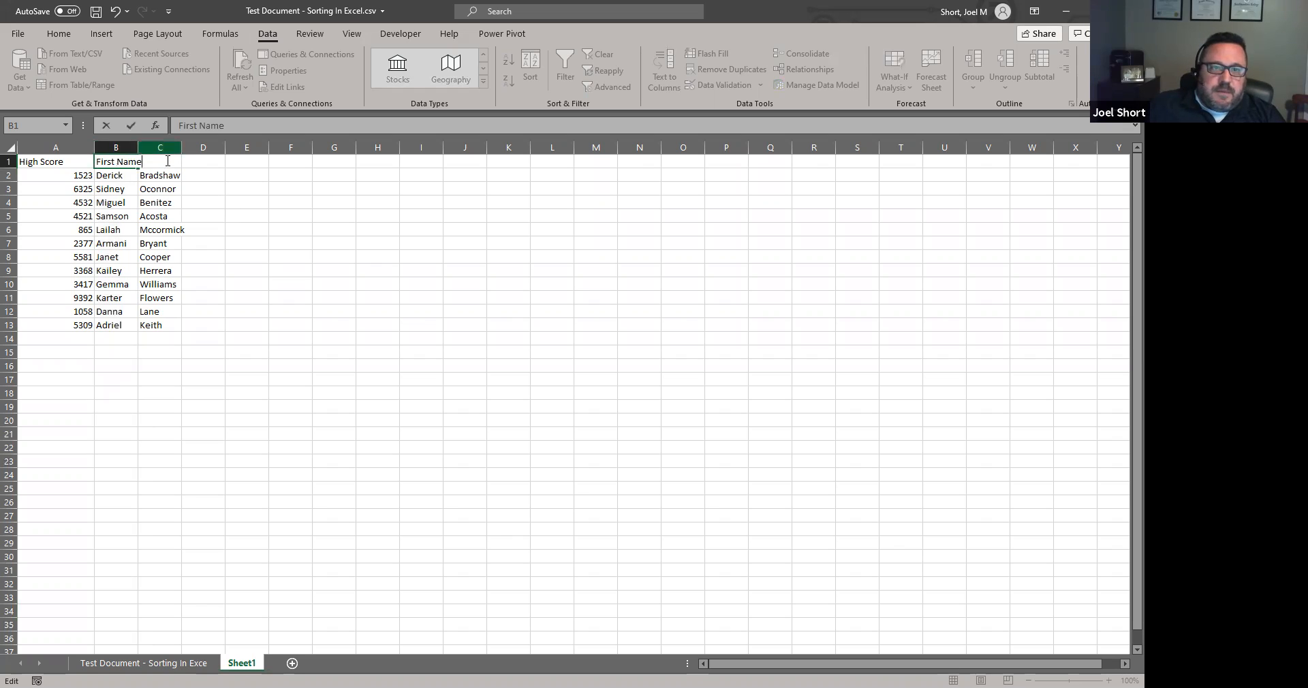
# Step: Try to add the header Last Name for the surname column
pyautogui.write('Last N')
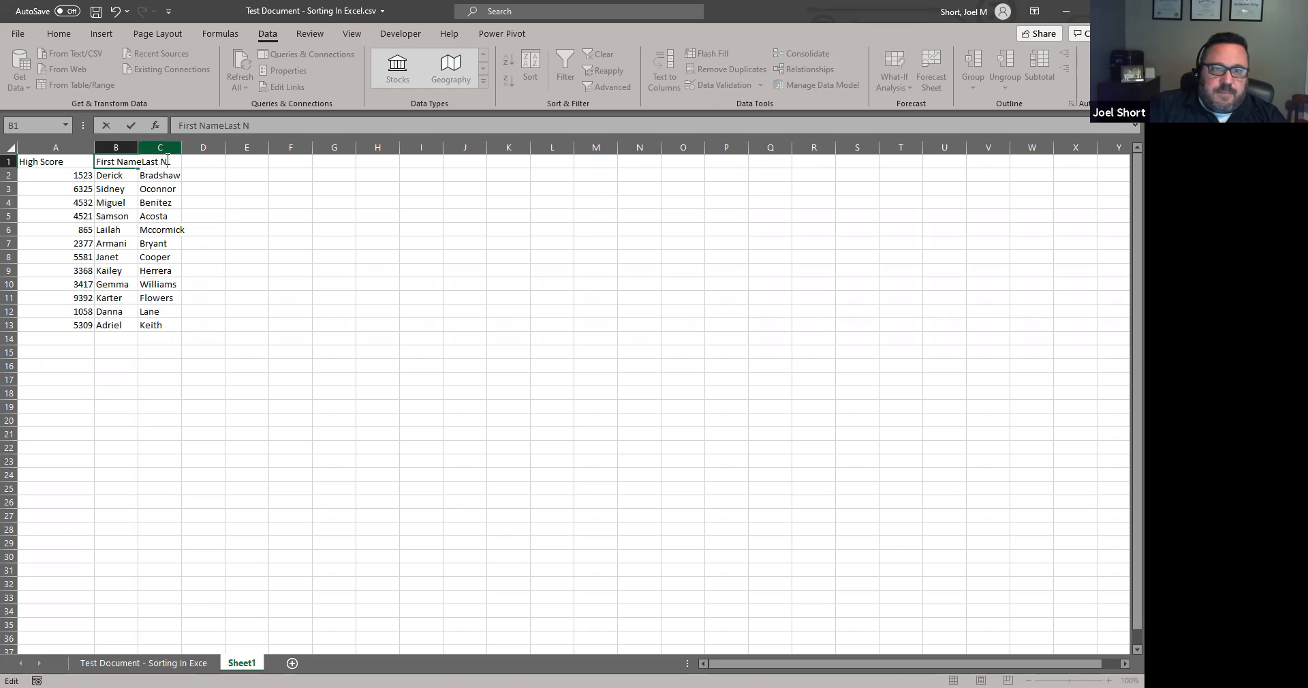
pyautogui.write('ameme')
pyautogui.press('BackSpace')
pyautogui.press('BackSpace')
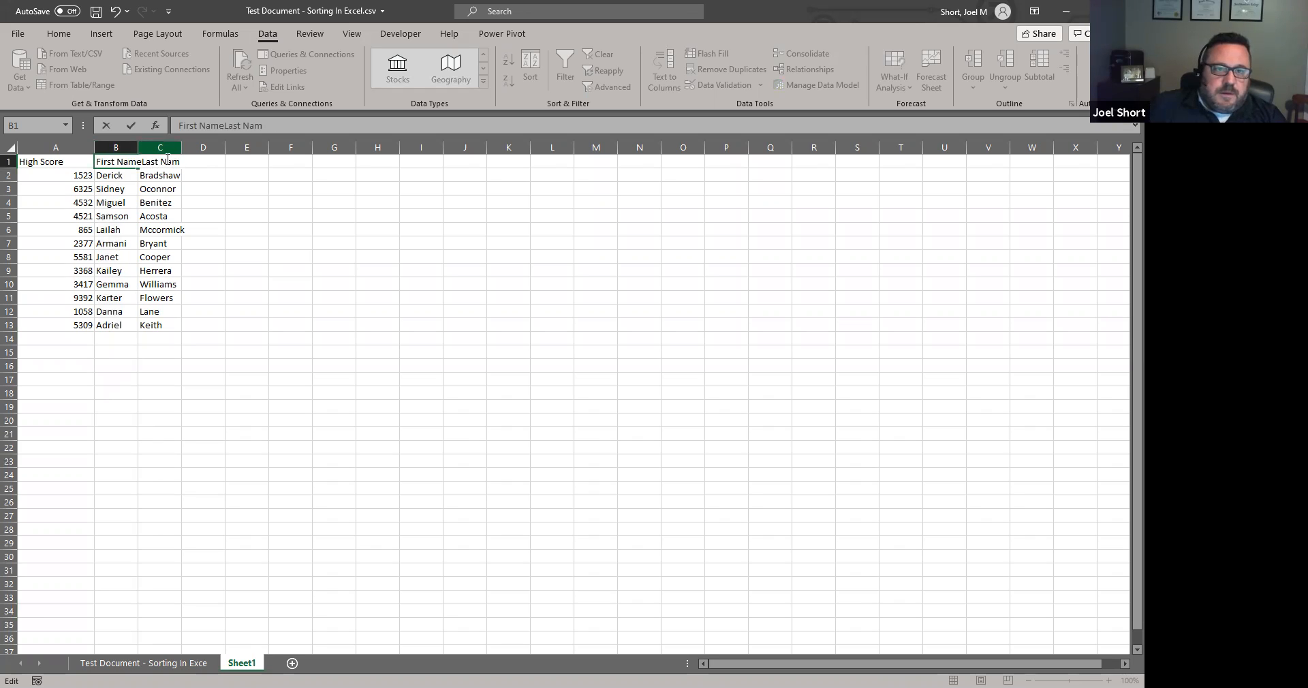
pyautogui.write('ee')
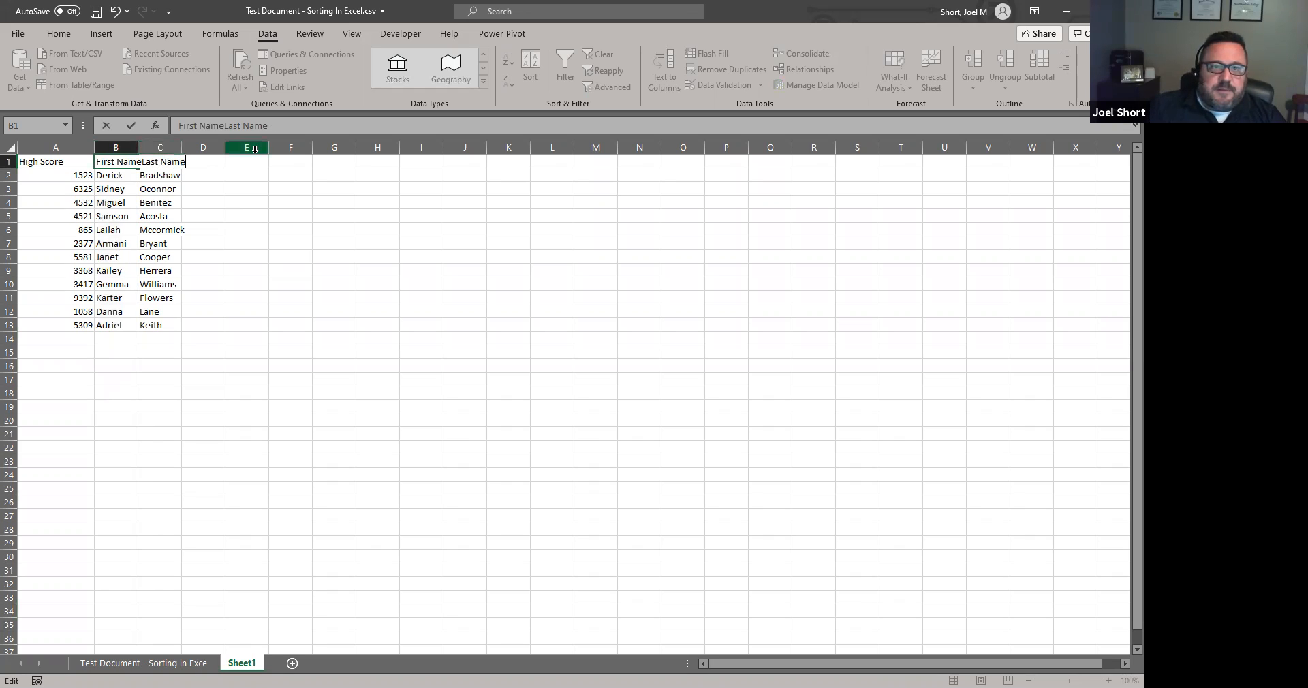
pyautogui.moveTo(610, 366); pyautogui.dragTo(610, 355)
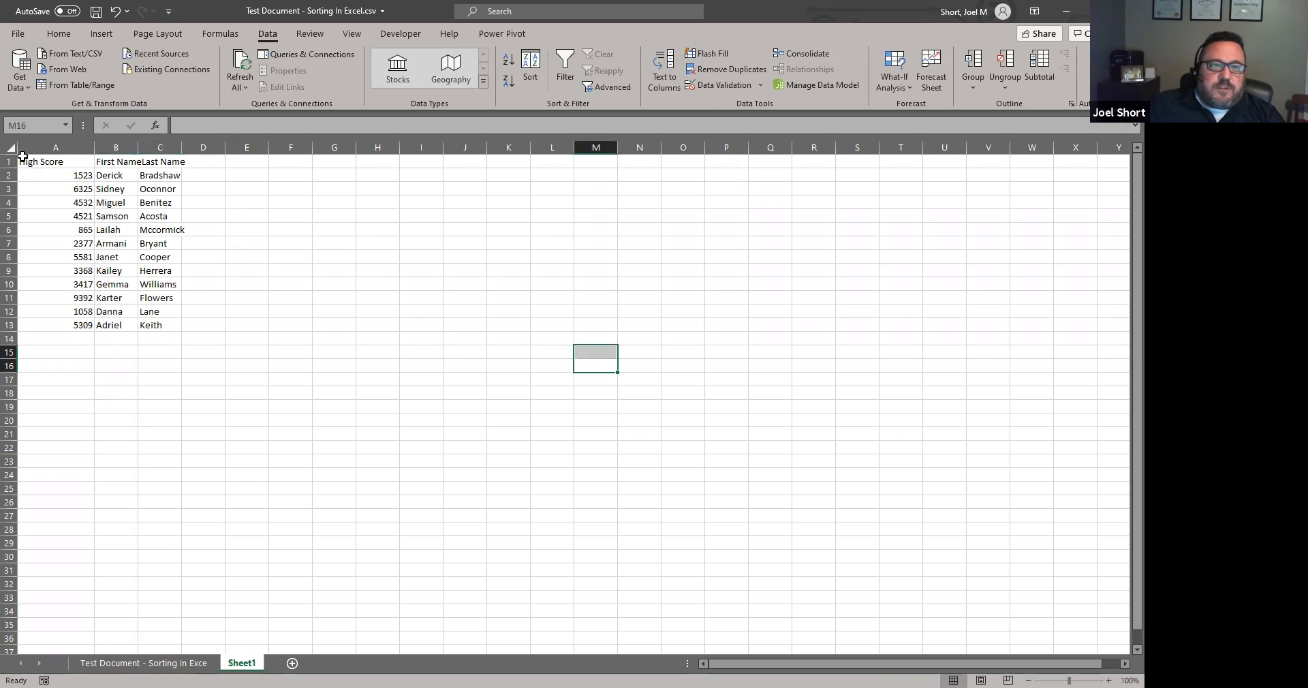
# Step: Autofit the width of all columns in the sheet to their contents
pyautogui.hotkey('ctrl', 'a')
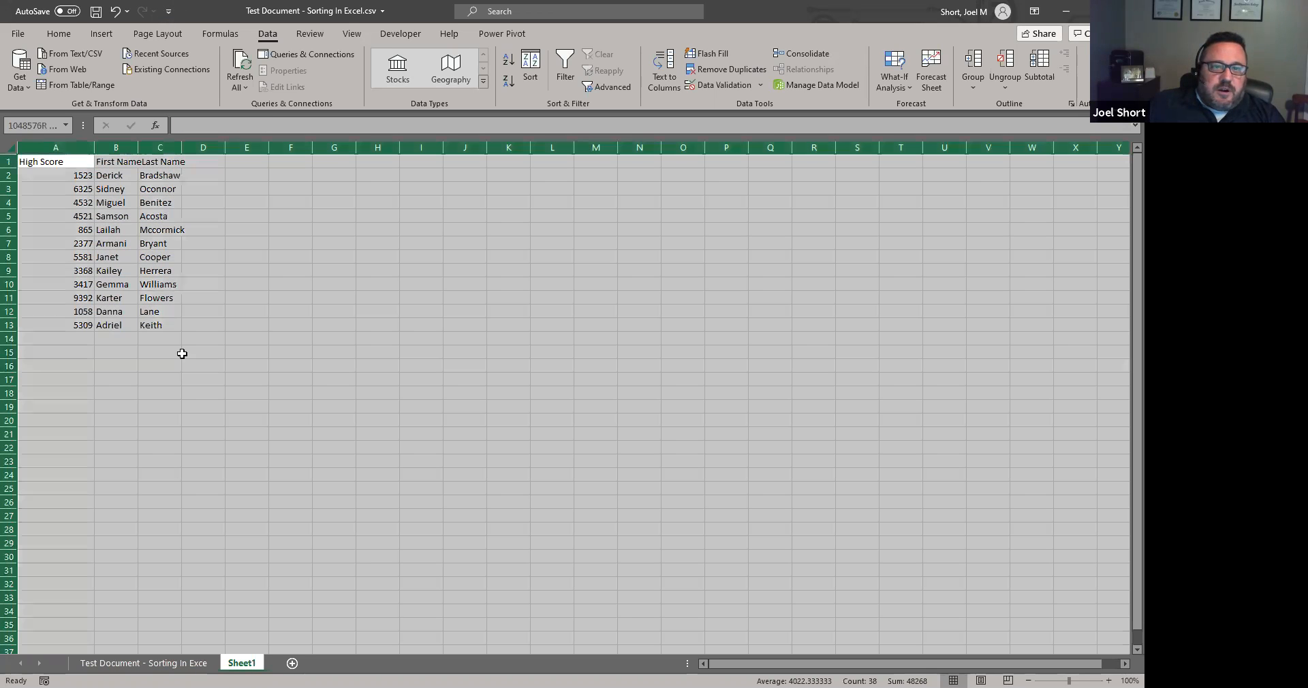
pyautogui.doubleClick(181, 147)
pyautogui.click(269, 258)
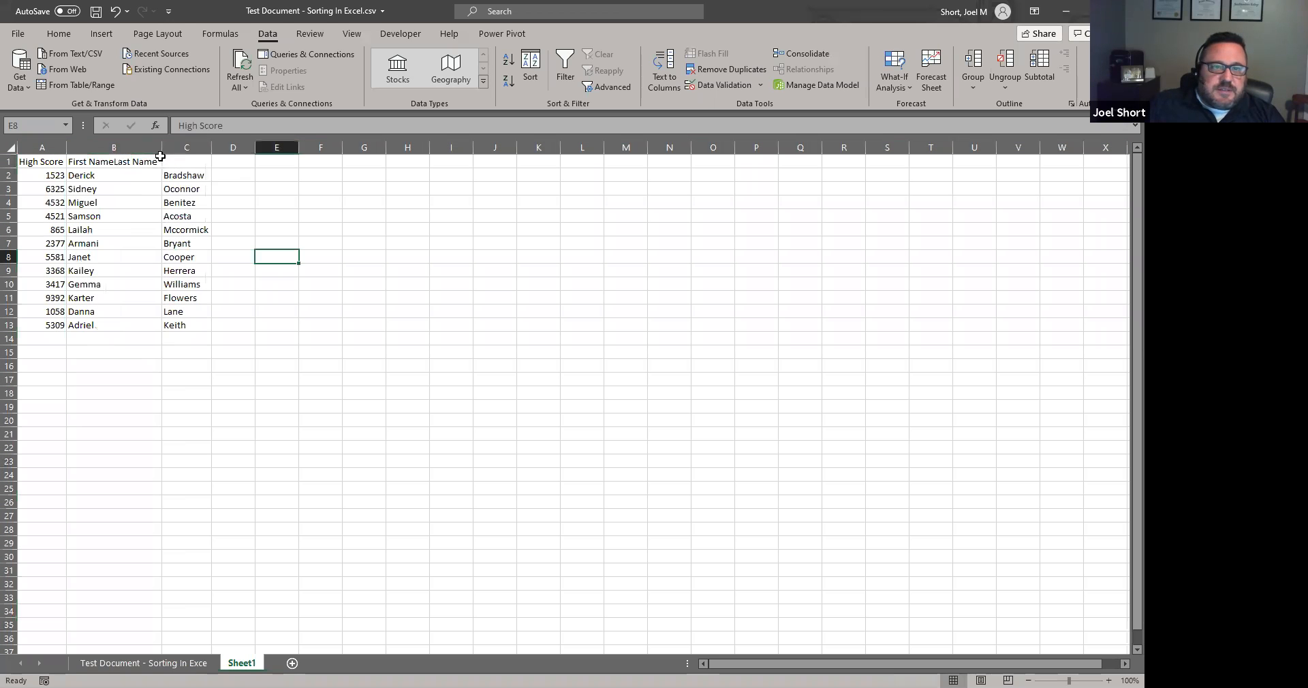
# Step: Remove the surplus text Last Name from the header in cell B1, leaving only First Name
pyautogui.click(153, 158)
pyautogui.click(319, 121)
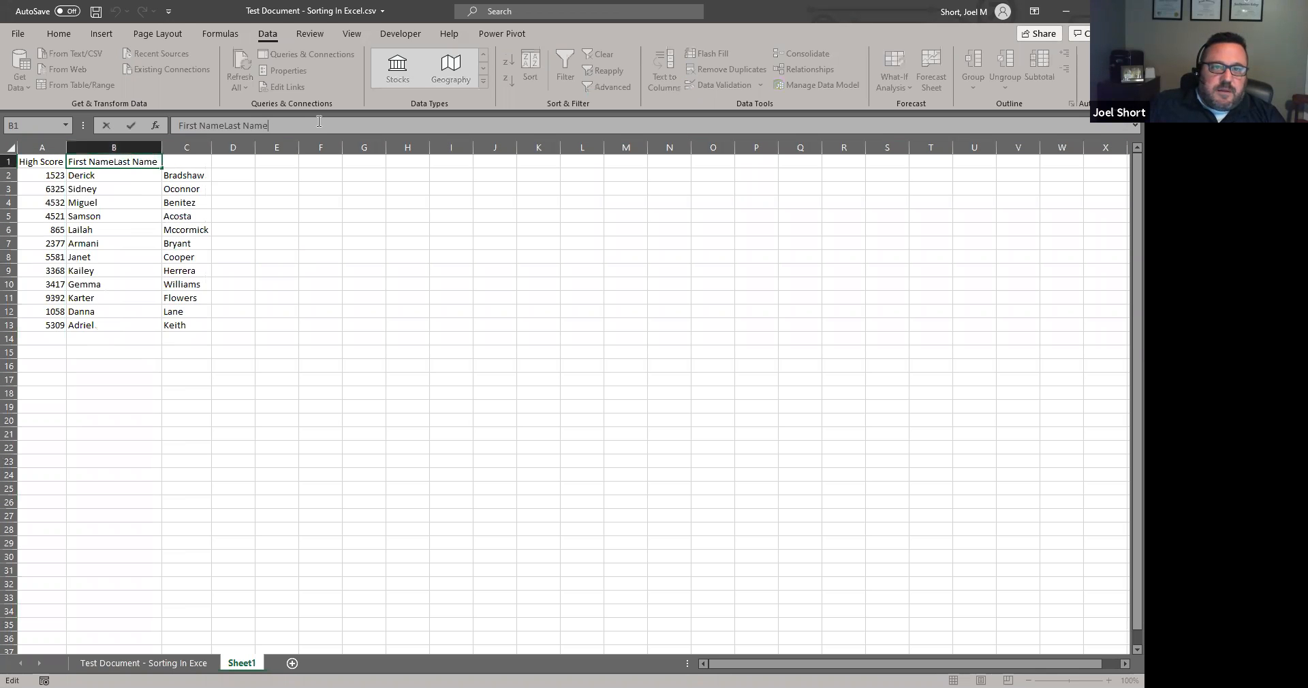
pyautogui.press('BackSpace')
pyautogui.press('BackSpace')
pyautogui.press('BackSpace')
pyautogui.press('BackSpace')
pyautogui.press('BackSpace')
pyautogui.press('BackSpace')
pyautogui.press('BackSpace')
pyautogui.press('BackSpace')
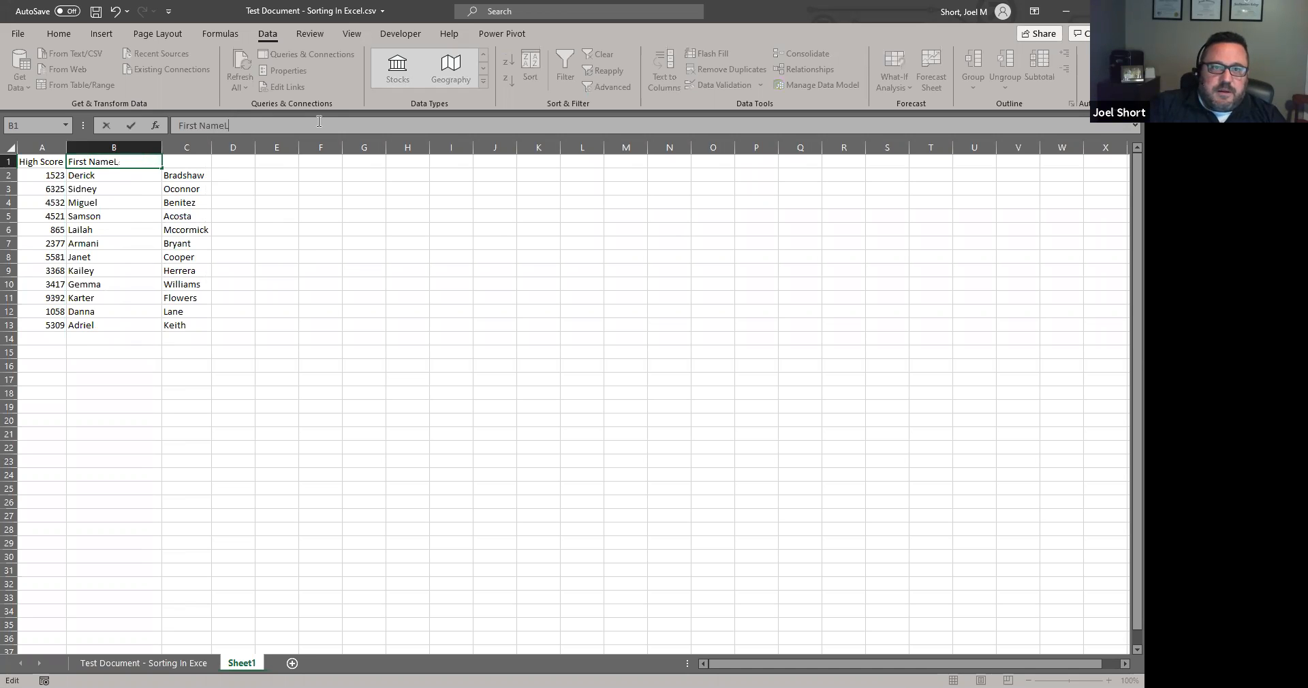
# Step: Enter Last Name as the header in cell C1
pyautogui.click(213, 162)
pyautogui.write('Last Name')
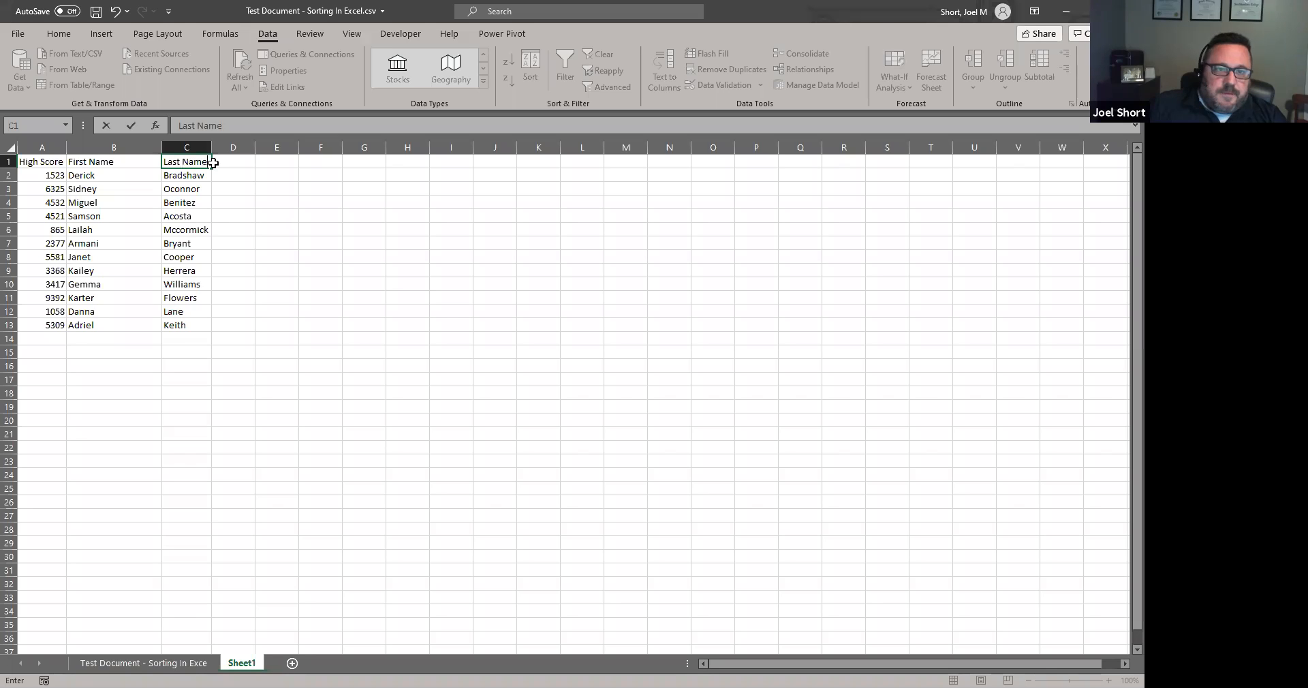
pyautogui.click(442, 313)
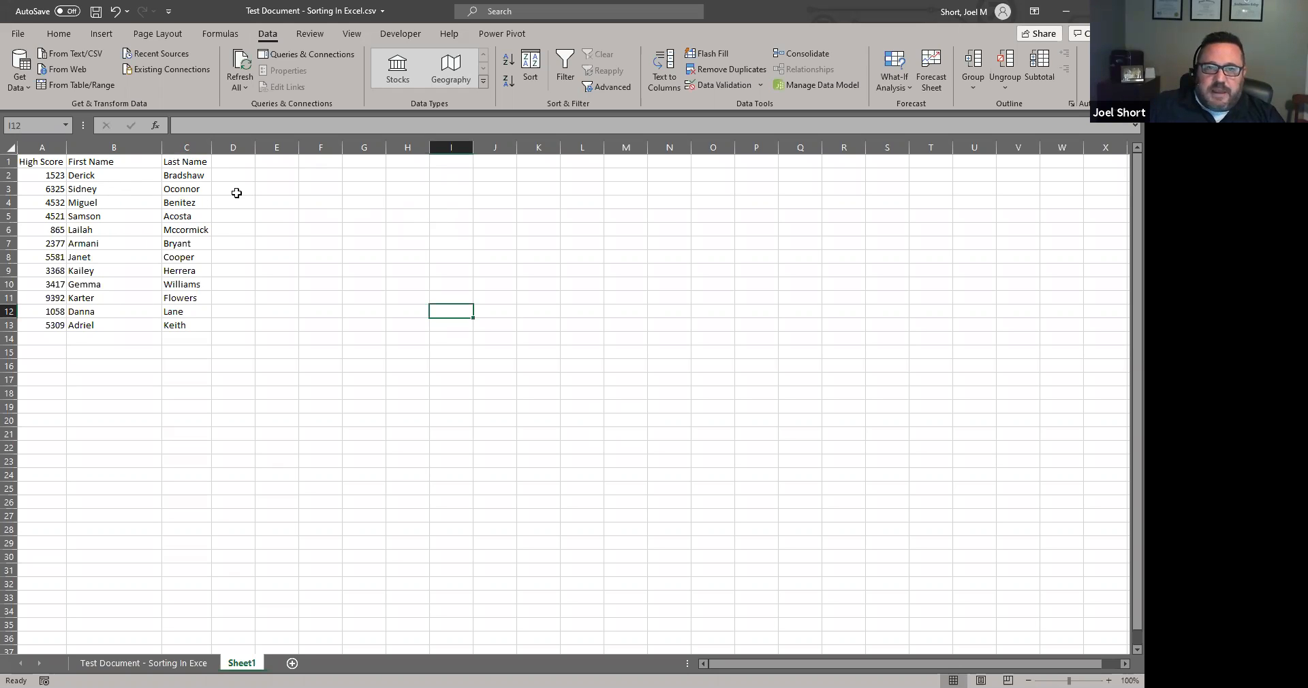
# Step: Sort the data in columns A to C by High Score on cell values, from Largest to Smallest
pyautogui.click(39, 146)
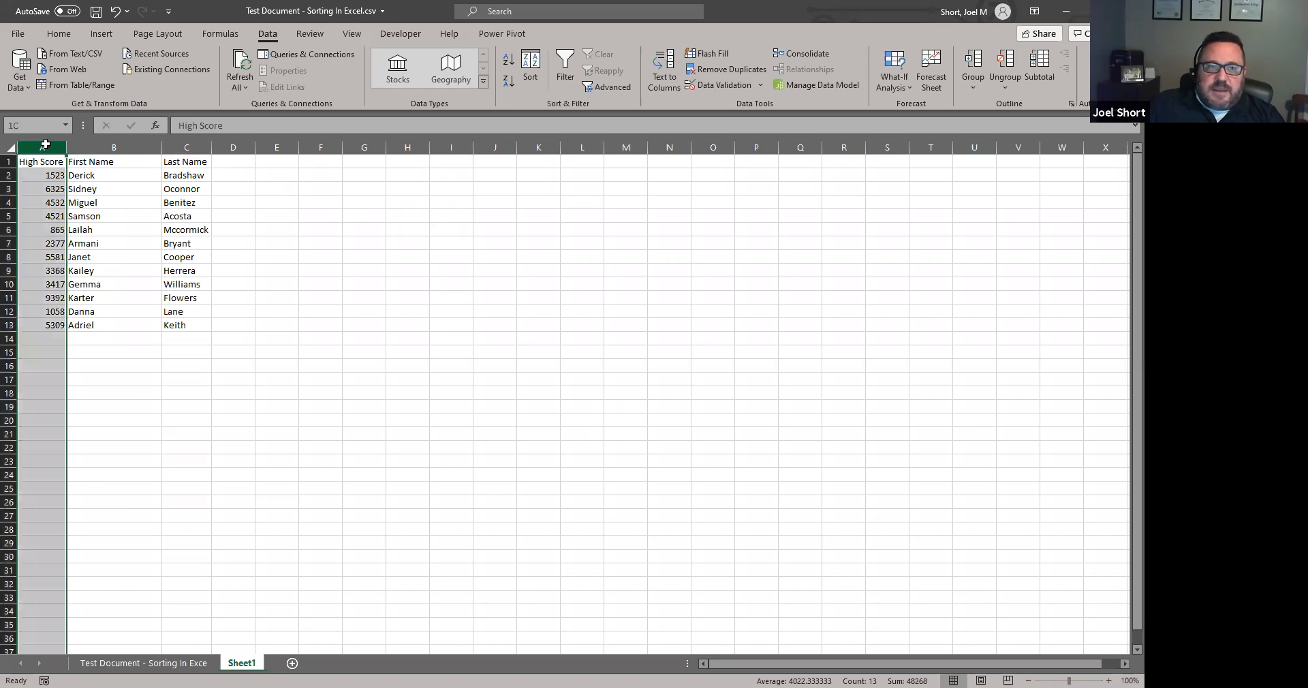
pyautogui.keyDown('shift'); pyautogui.click(200, 147); pyautogui.keyUp('shift')
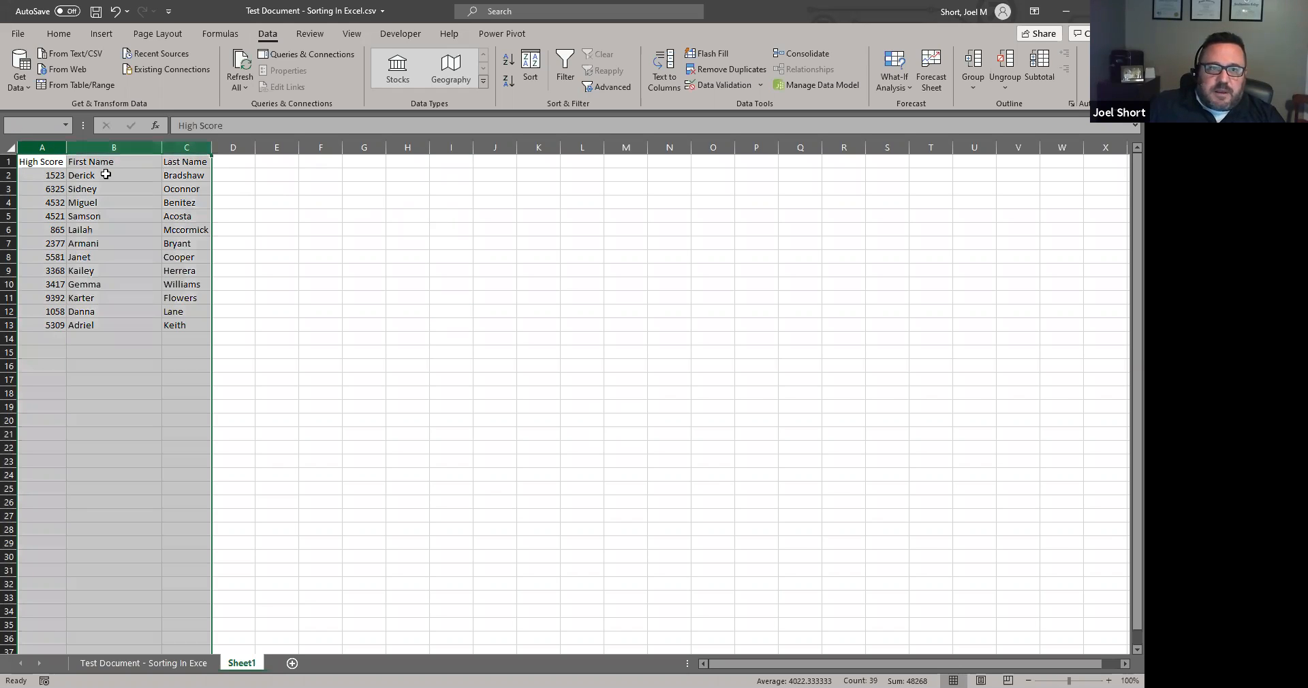
pyautogui.click(532, 82)
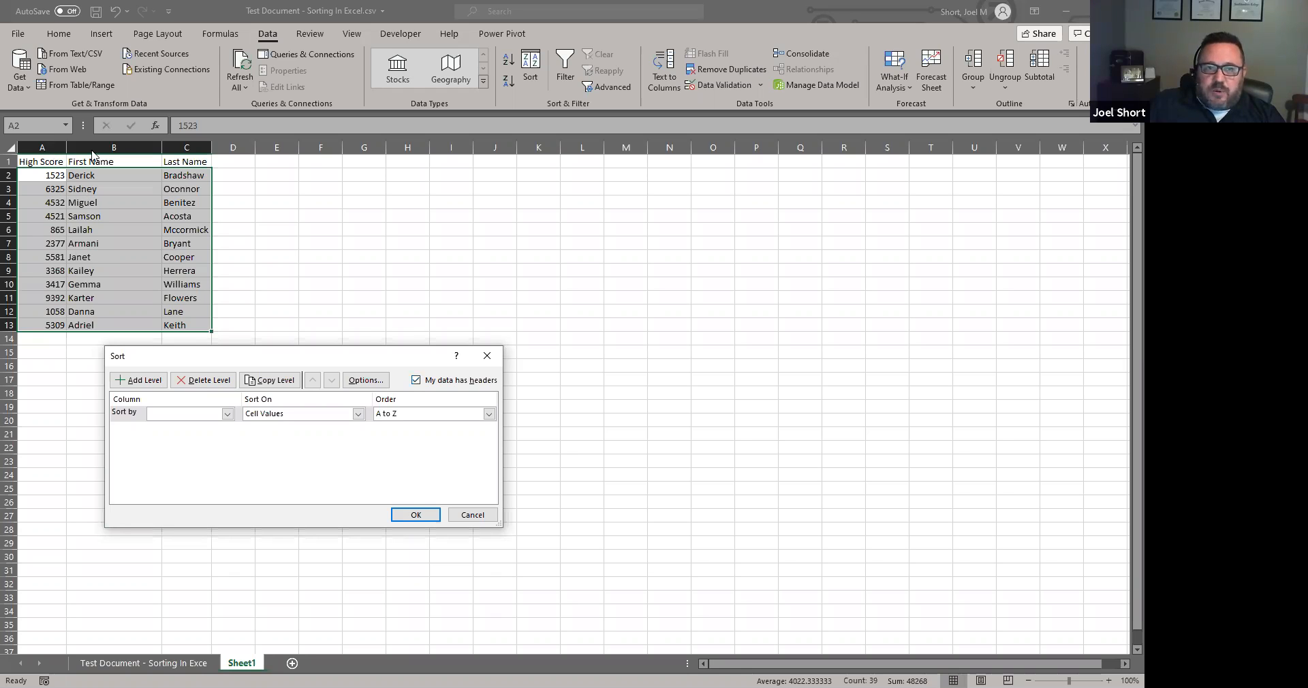
pyautogui.click(228, 414)
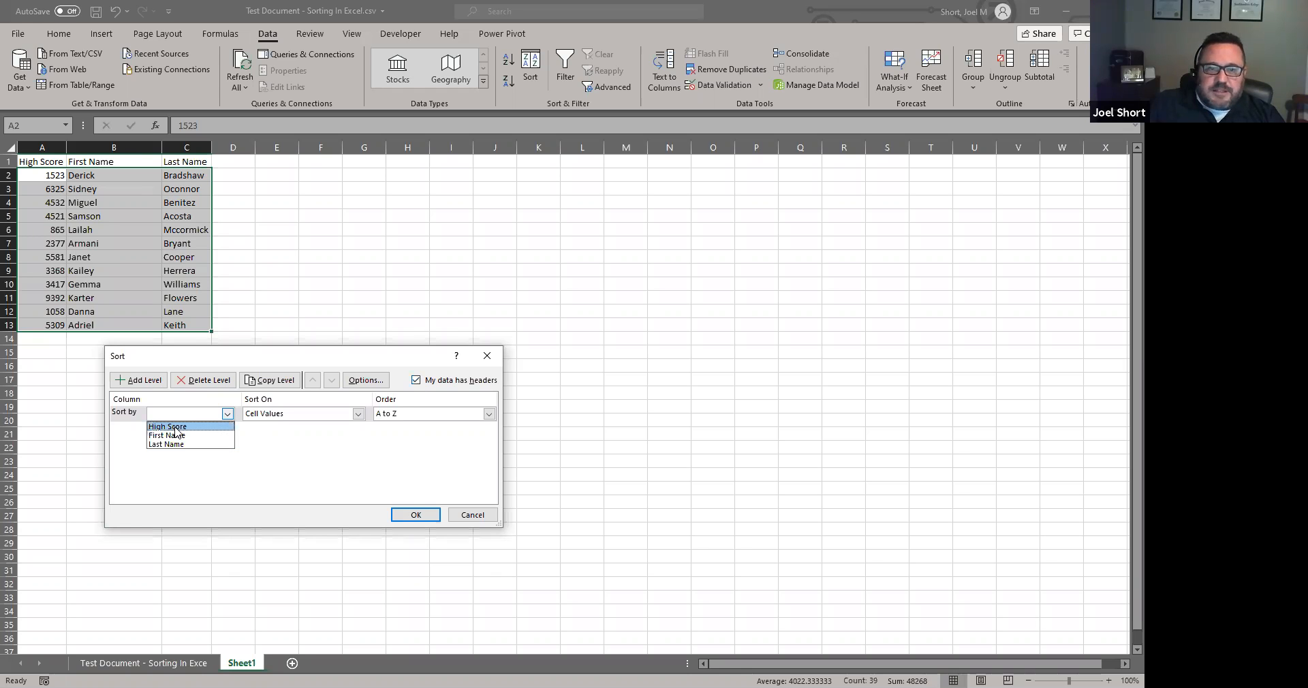
pyautogui.click(175, 426)
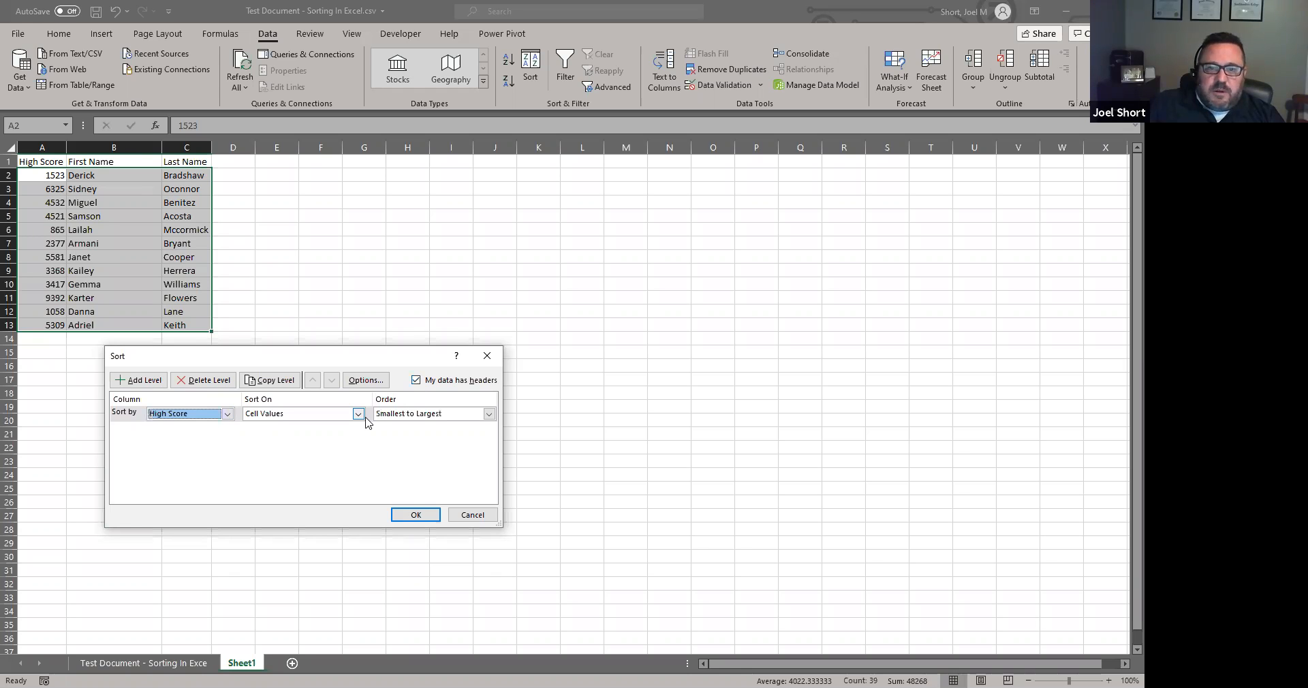
pyautogui.click(489, 414)
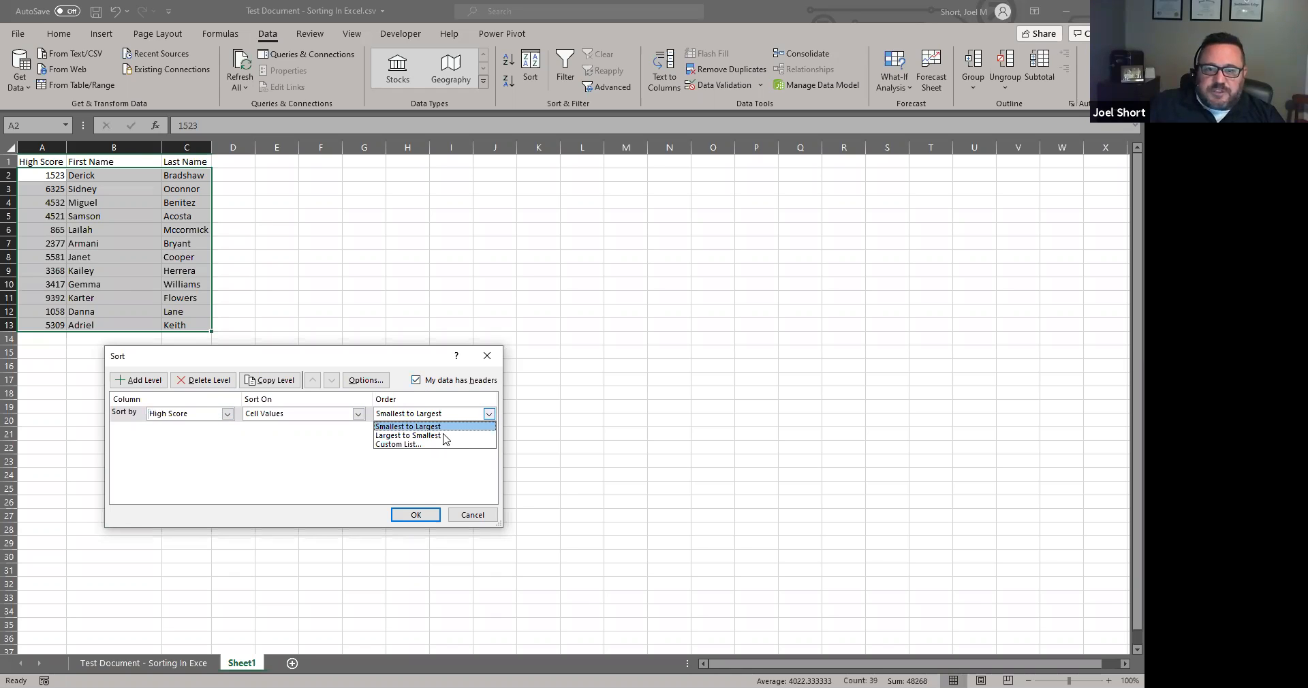
pyautogui.click(445, 436)
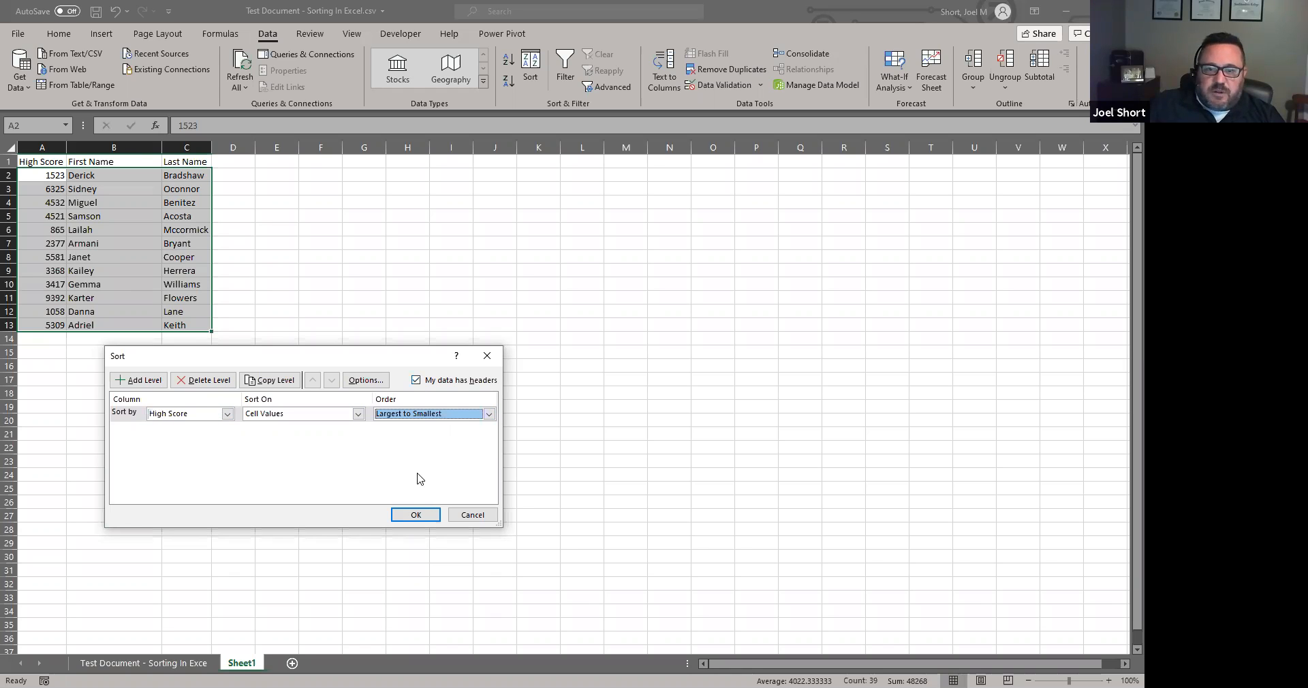
pyautogui.click(426, 515)
pyautogui.click(448, 451)
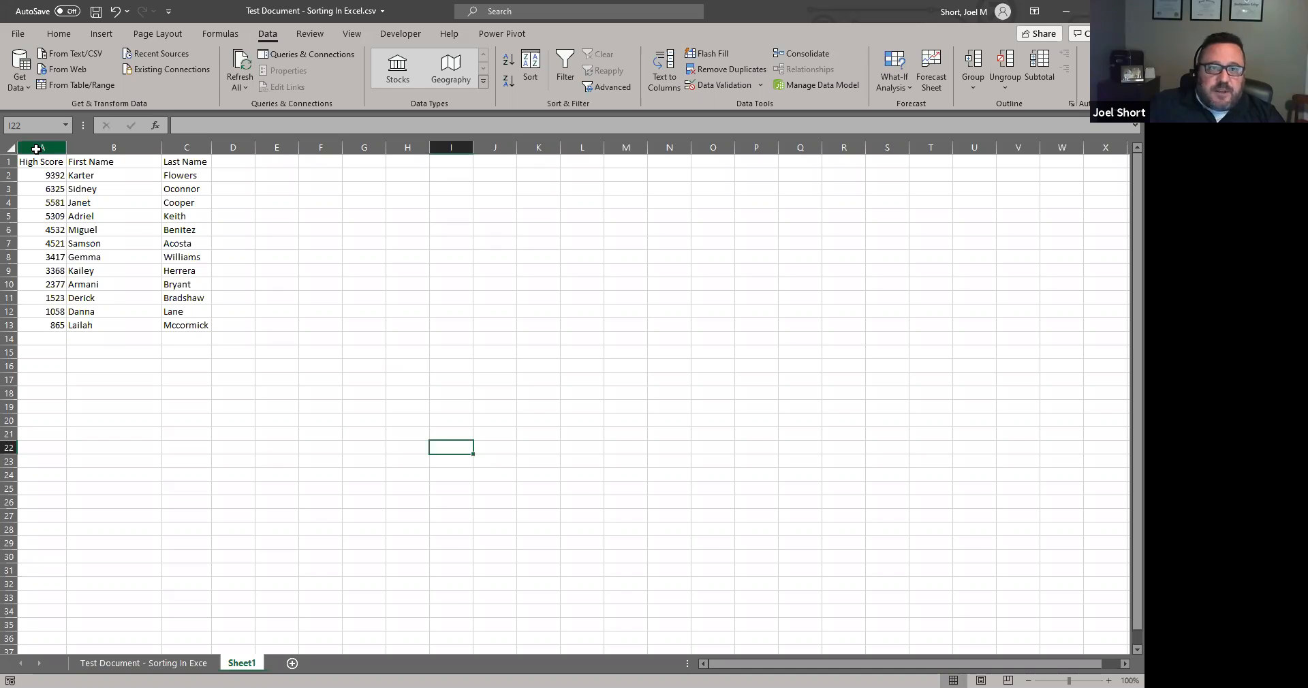
# Step: Set up a sort of columns A to C with a second level by Last Name, A to Z, below High Score
pyautogui.moveTo(42, 148); pyautogui.dragTo(171, 160)
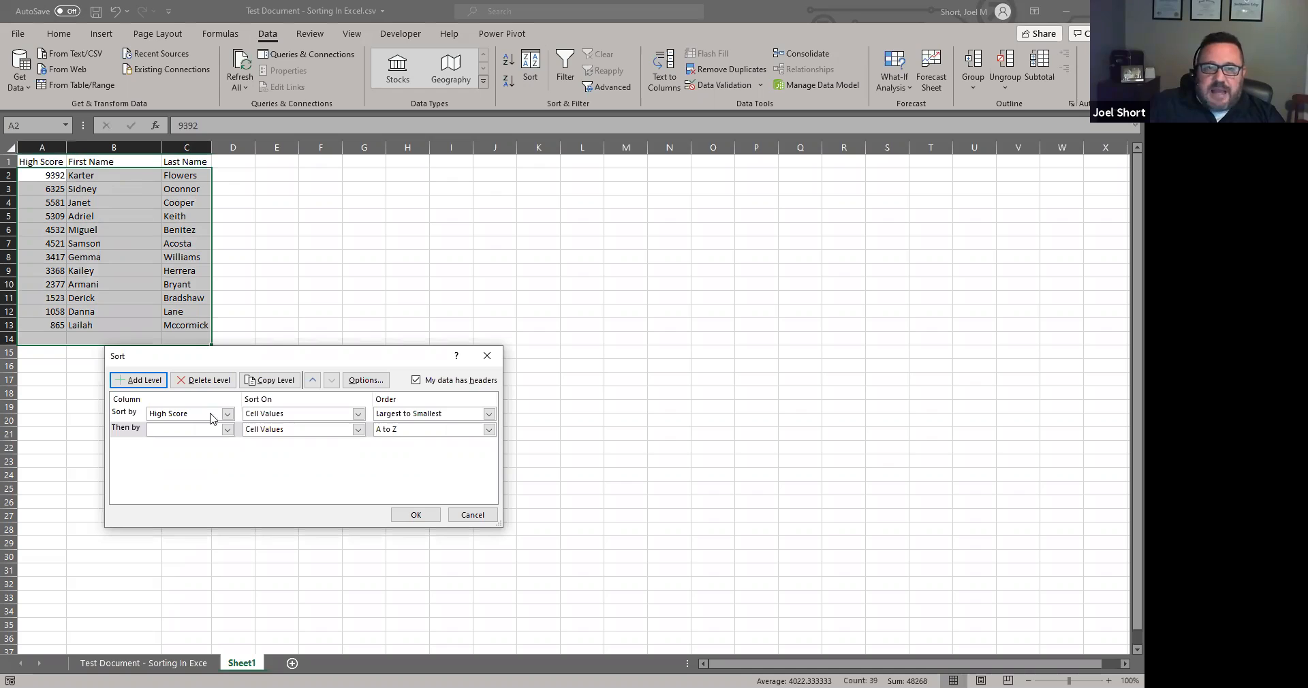
pyautogui.click(227, 429)
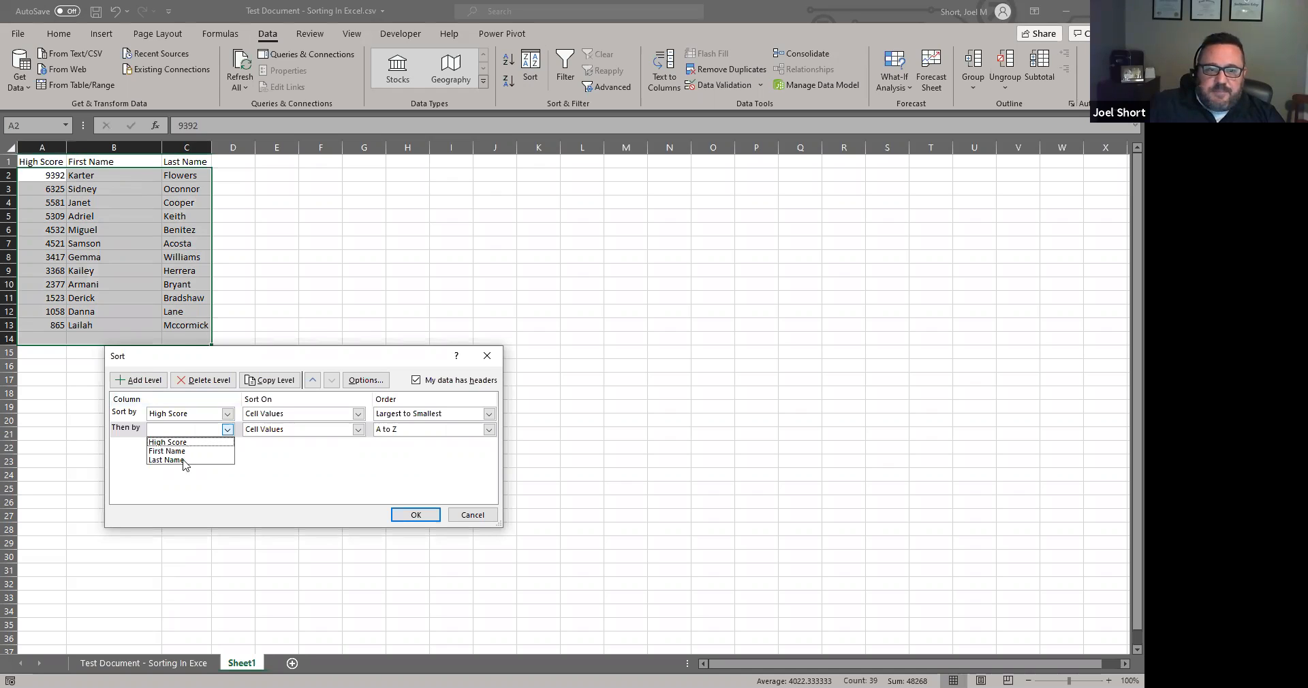
pyautogui.click(487, 432)
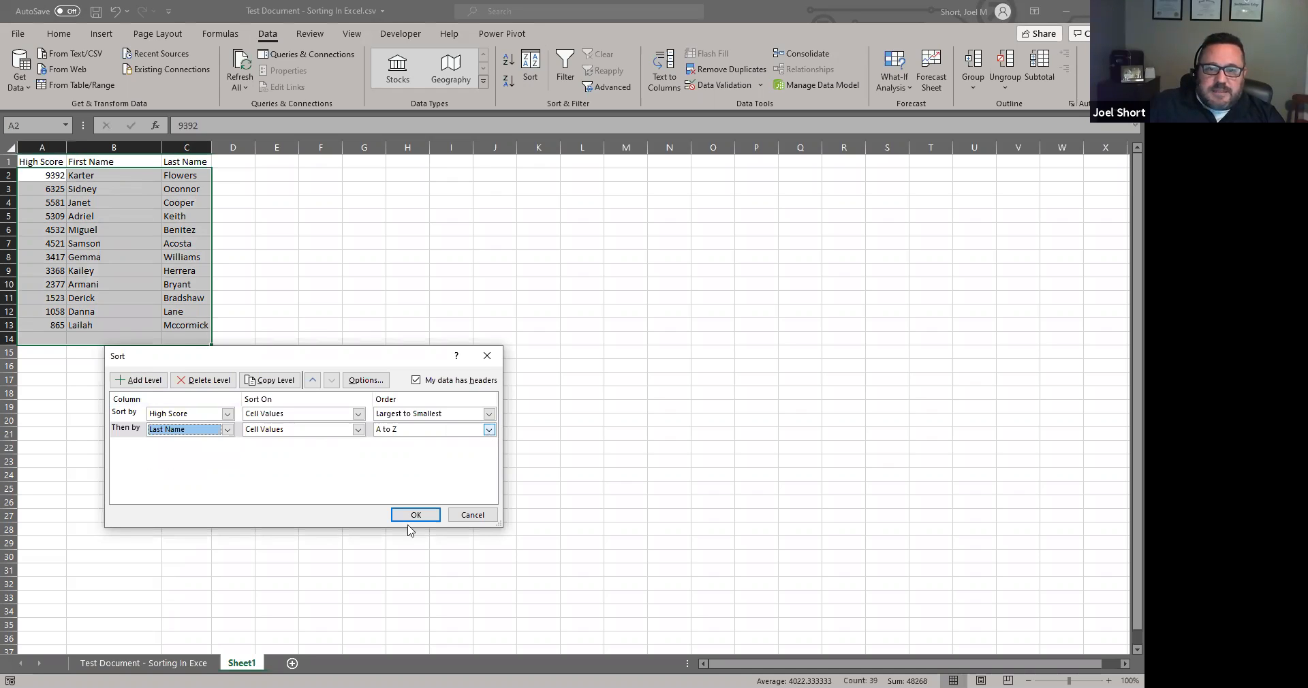